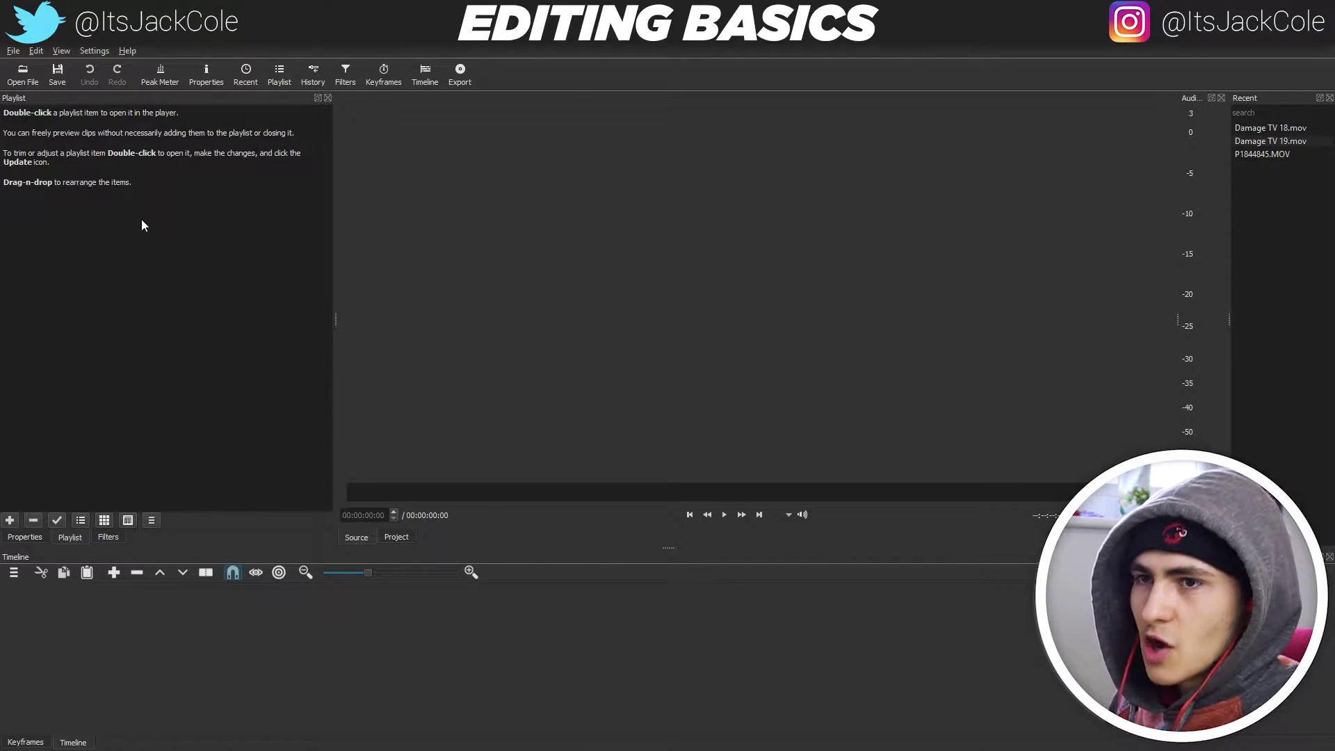
- Switch through the Filters, Playlist and Properties panels, ending back on the Playlist
left_click(108, 536)
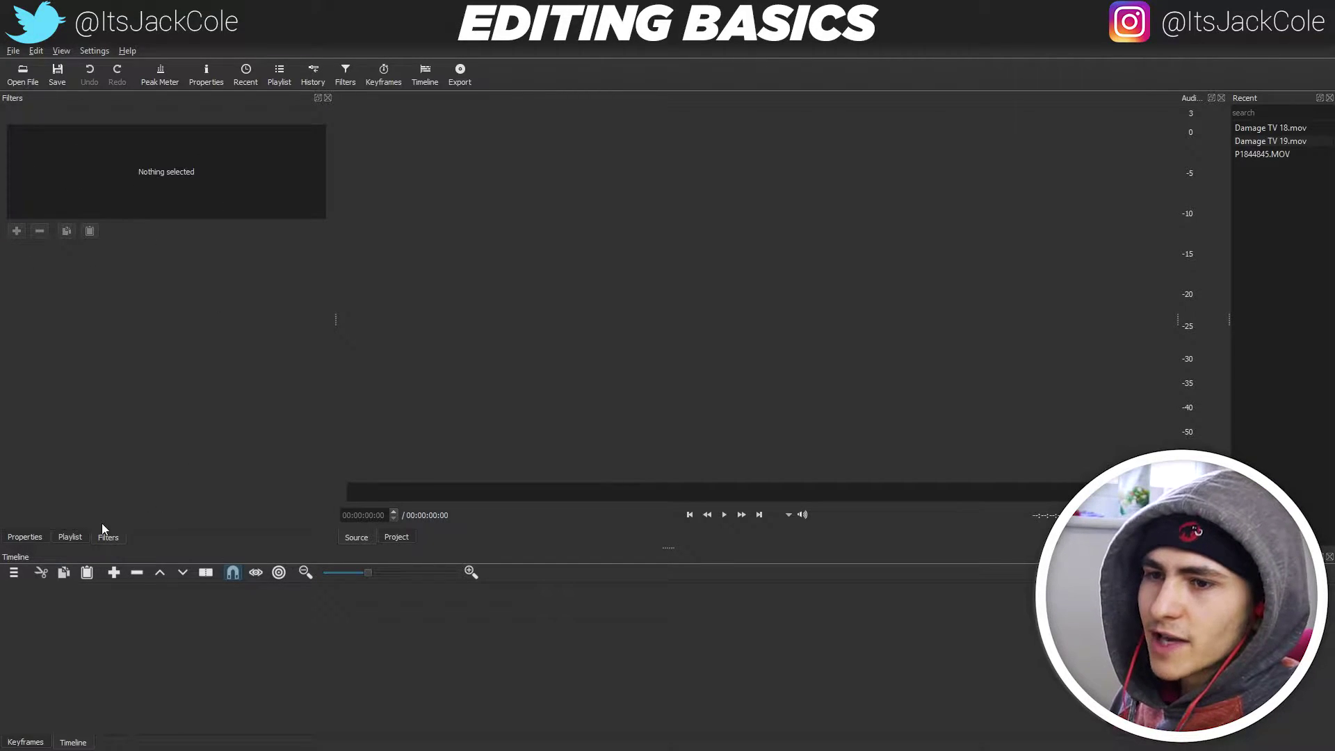
left_click(73, 537)
left_click(31, 537)
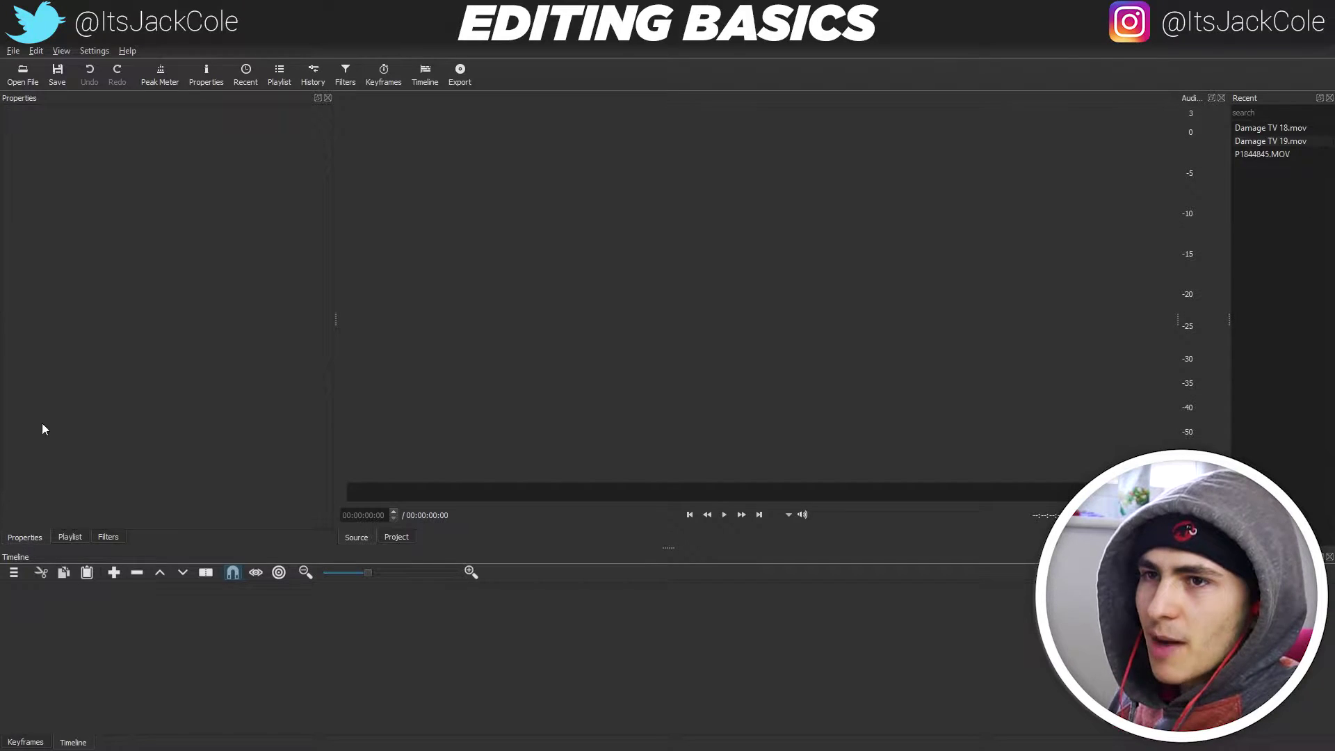
left_click(71, 537)
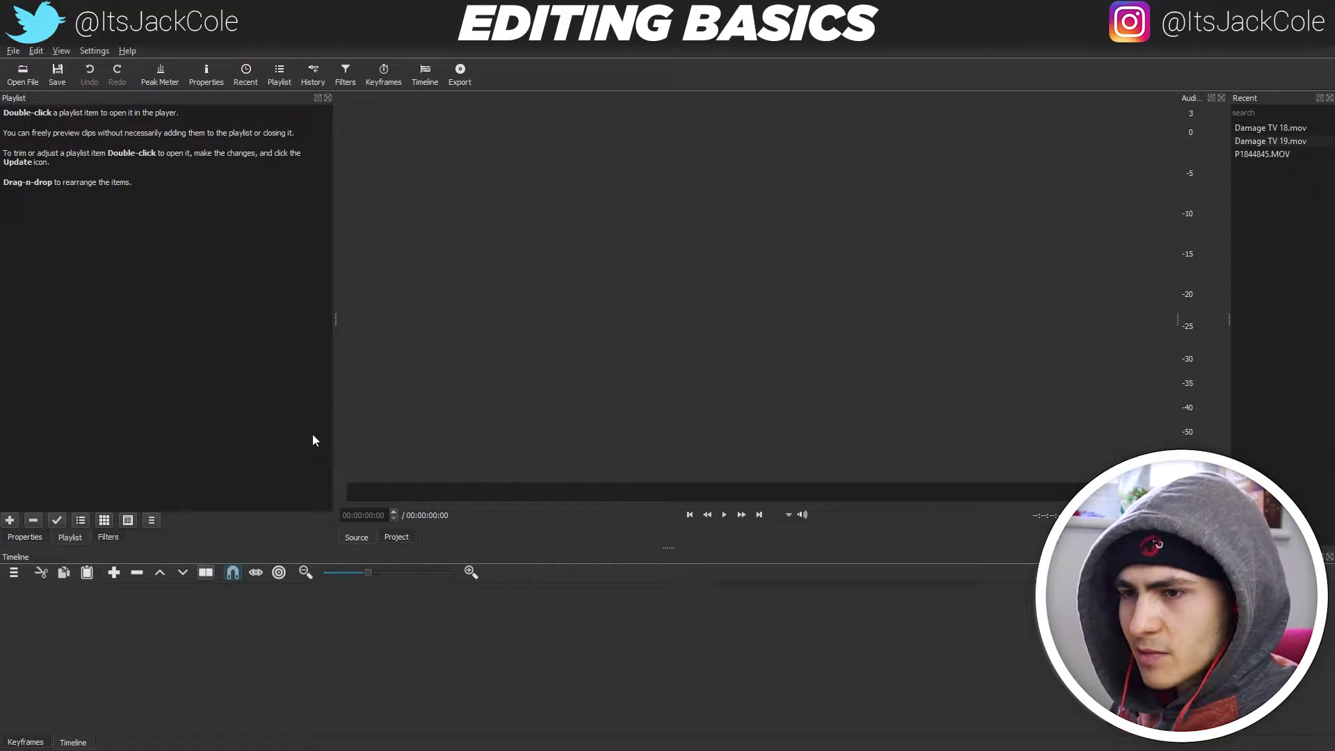
- Move the splitter between the player and the timeline so the timeline panel is taller
left_click_drag(665, 546, 680, 394)
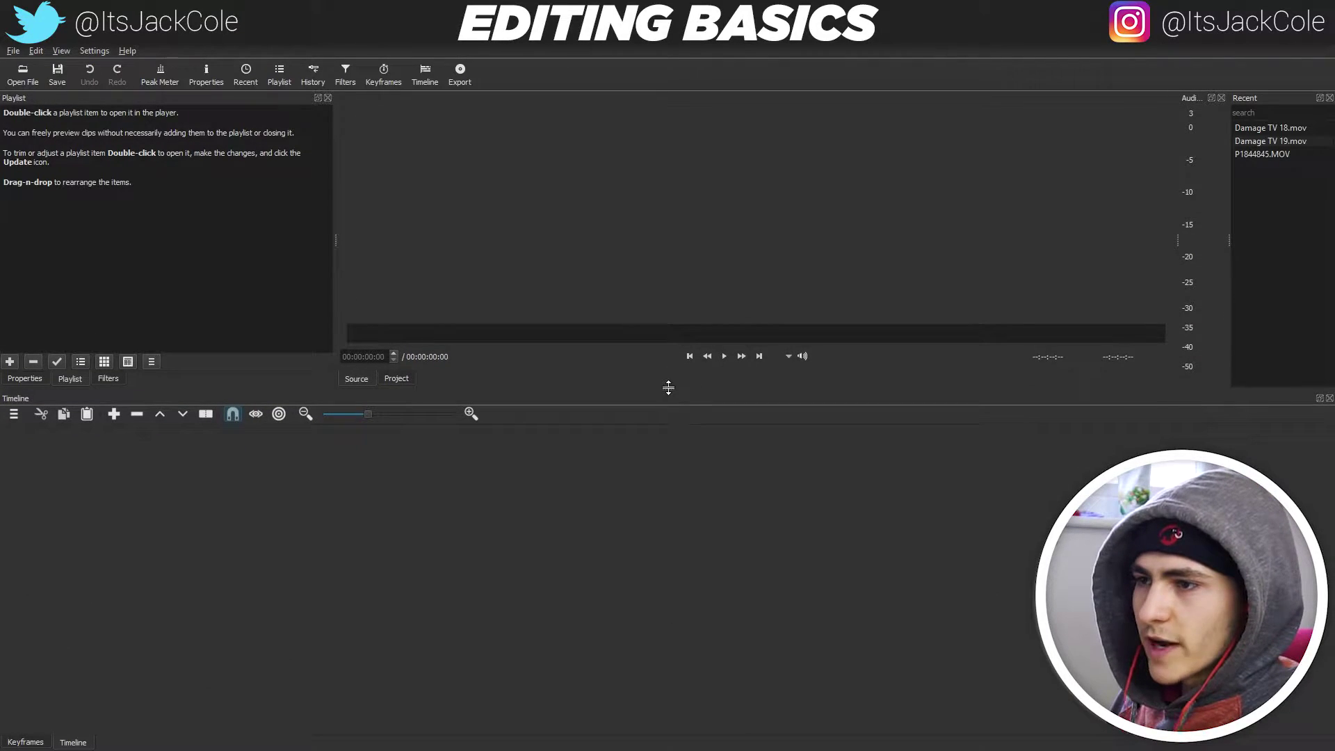
left_click_drag(670, 389, 669, 437)
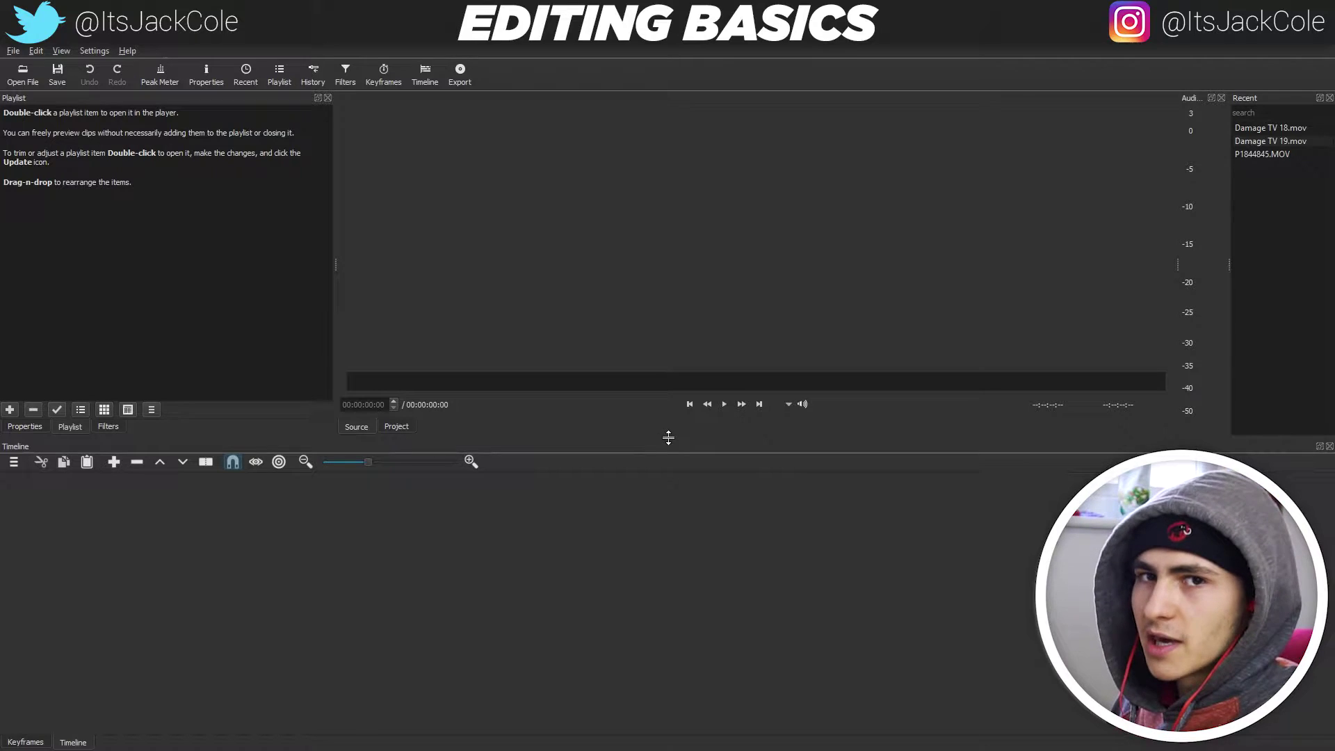
mouse_move(668, 437)
left_mouse_down()
mouse_move(665, 477)
mouse_move(674, 450)
left_mouse_up()
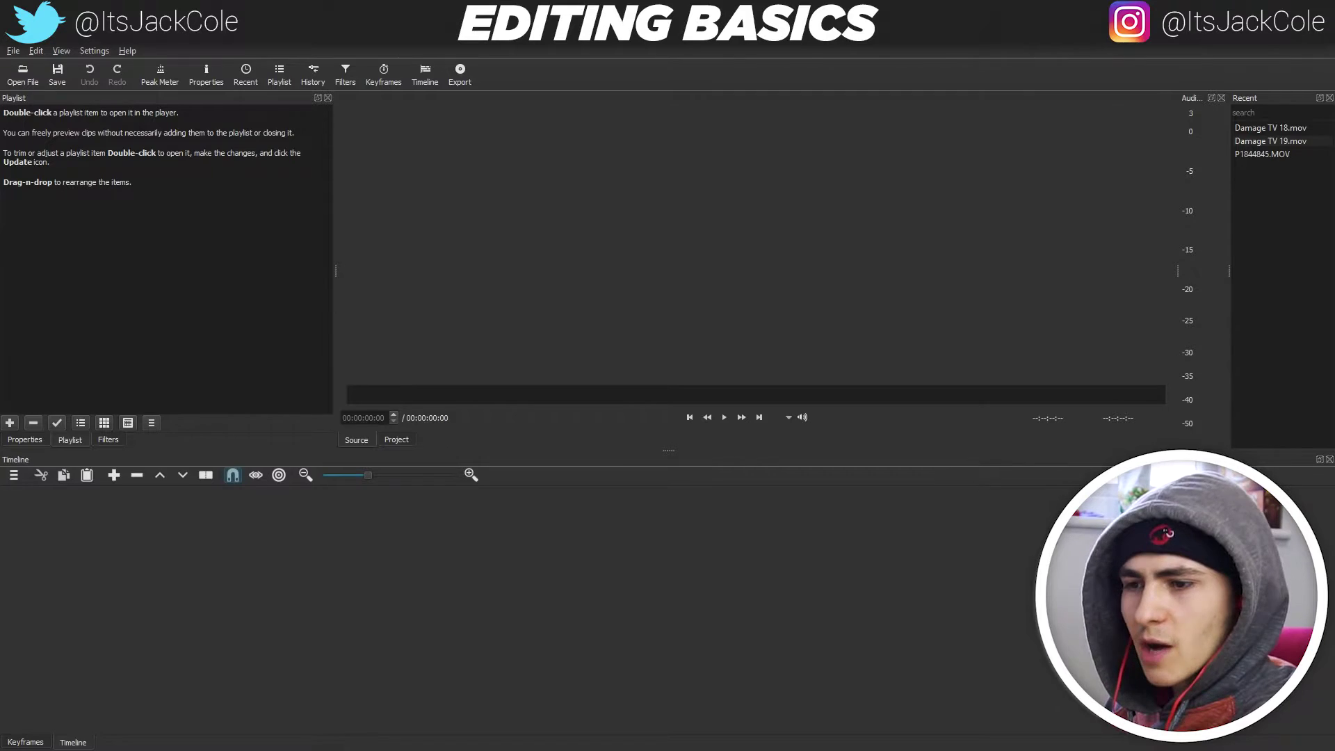
key("super+e")
- In File Explorer, navigate to Data (D:) > Record Drive > Clipper
left_click(45, 387)
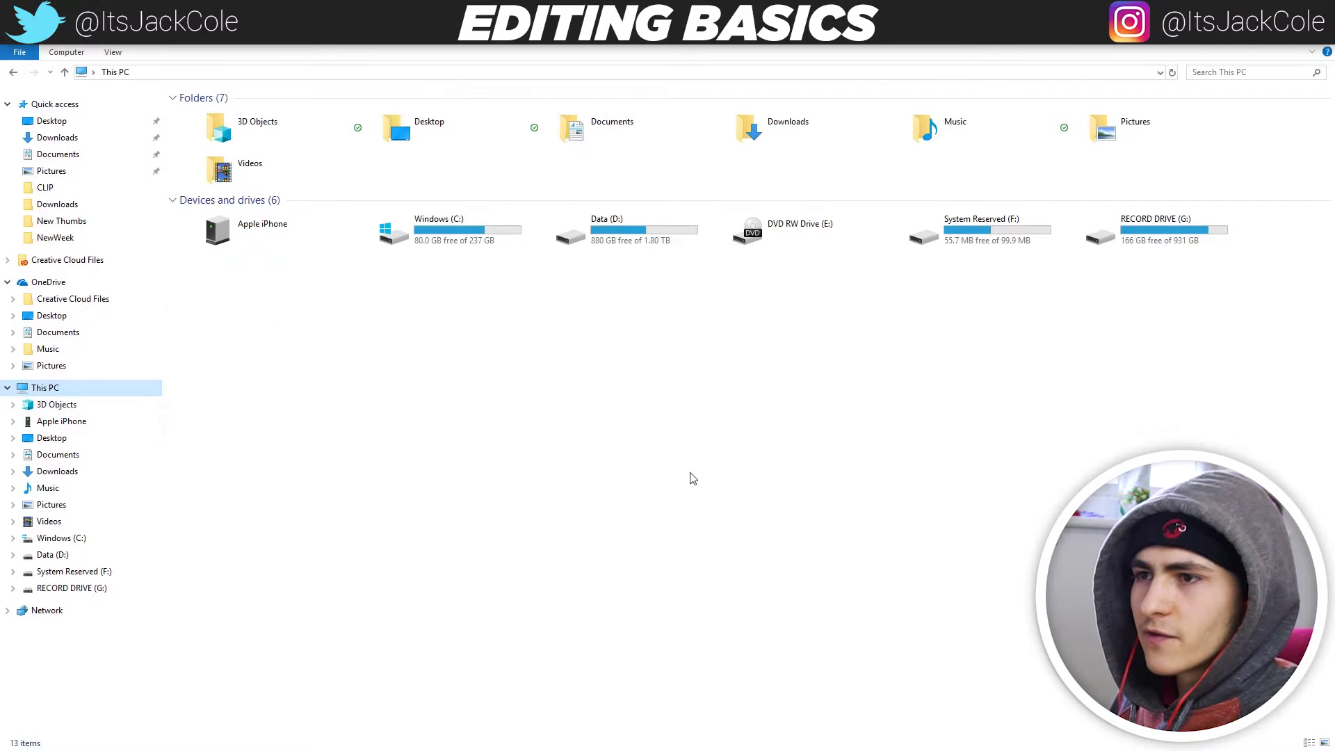
left_click_drag(612, 28, 673, 110)
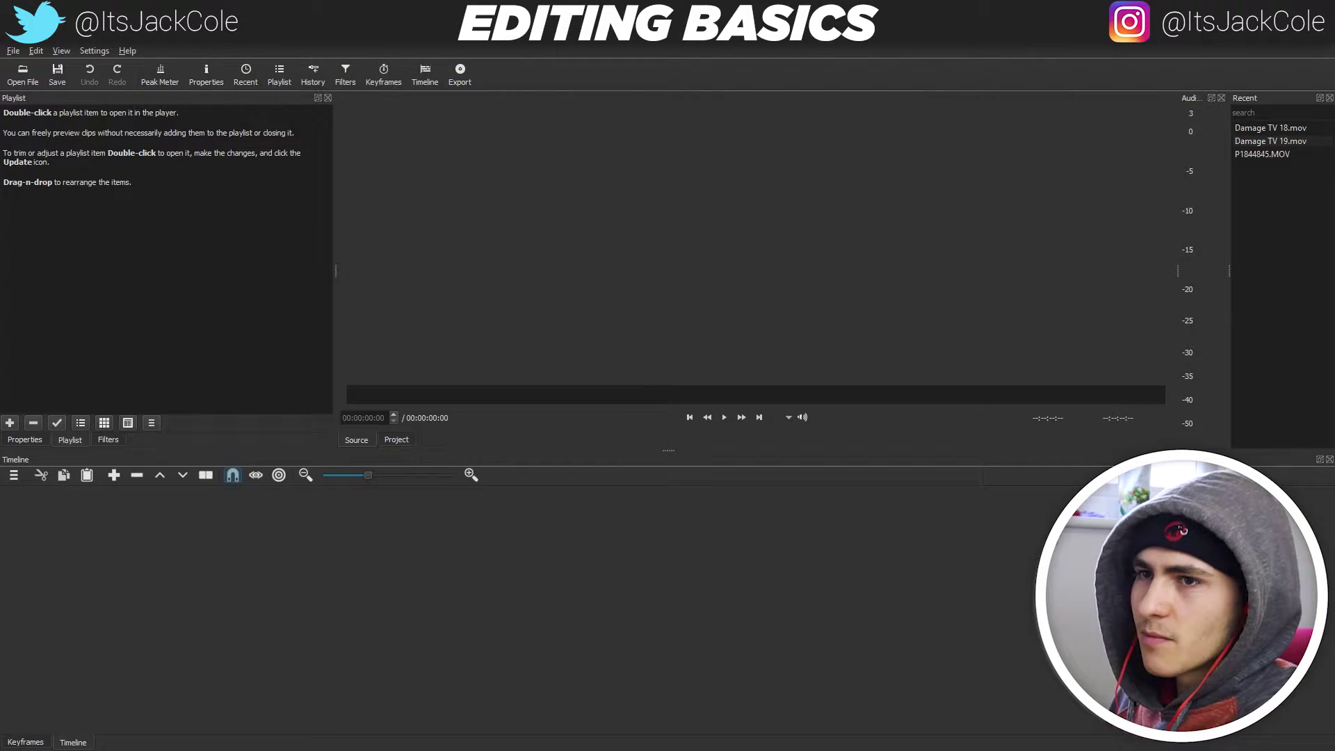
left_click(332, 748)
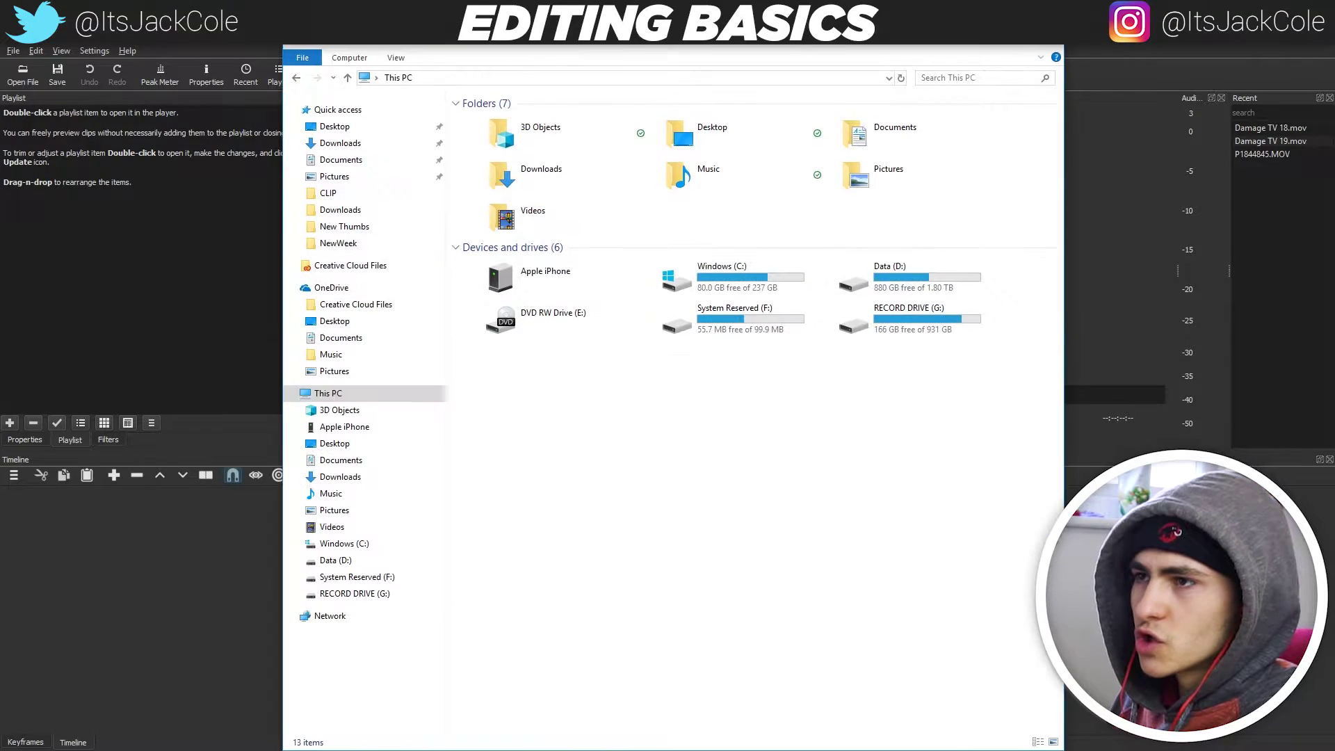
double_click(588, 339)
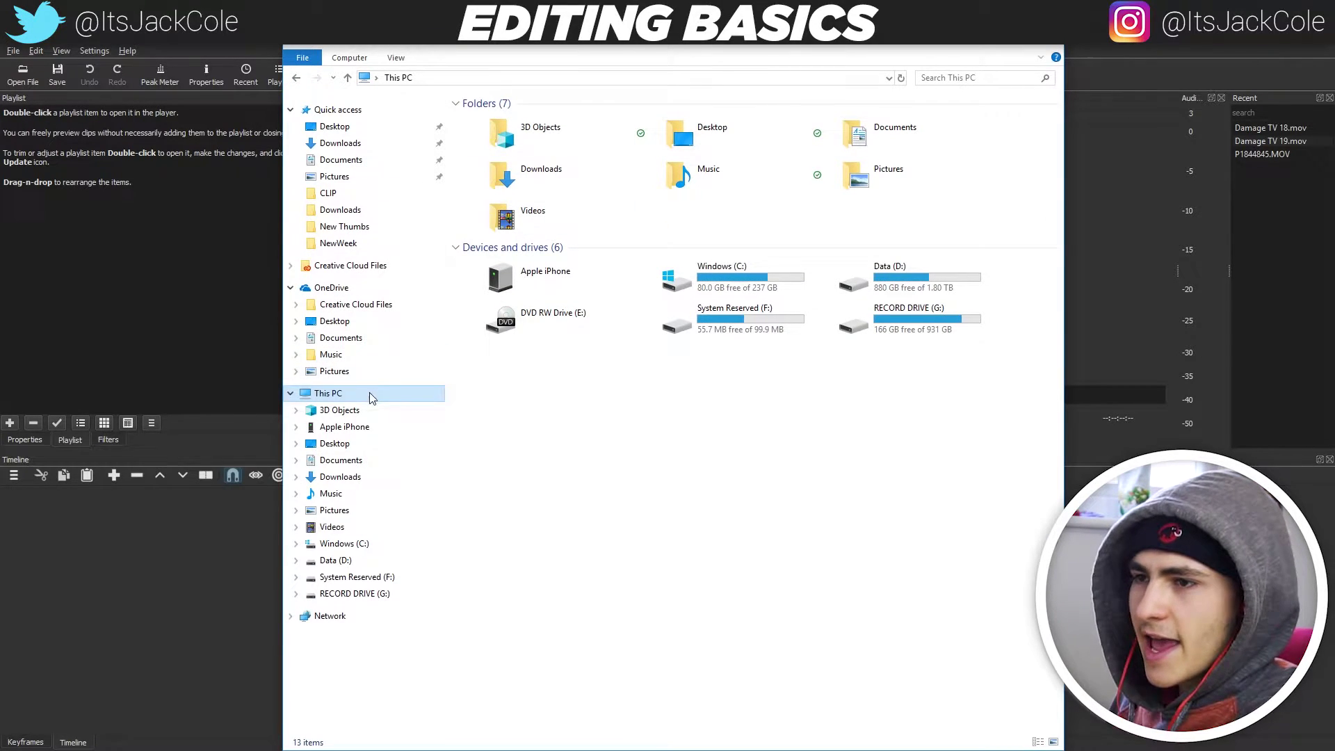
double_click(842, 285)
double_click(557, 223)
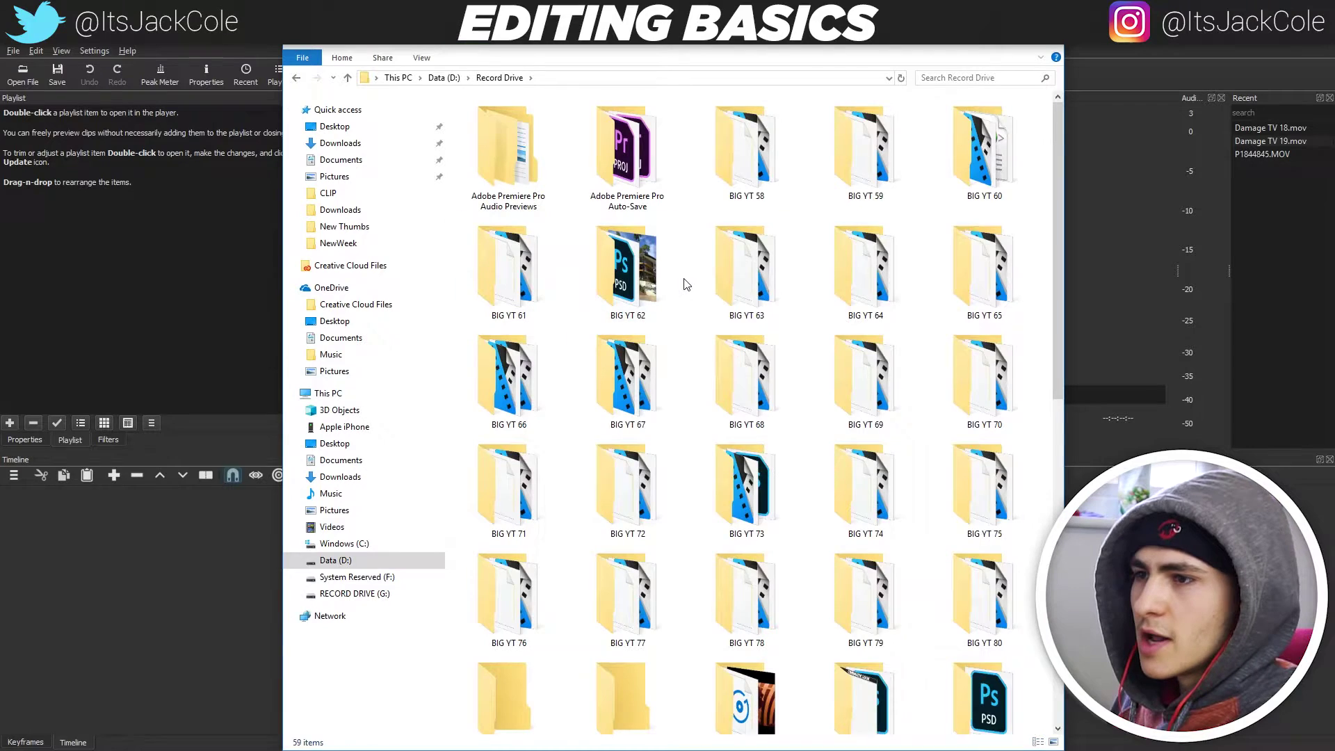
scroll(689, 208, "down", 5)
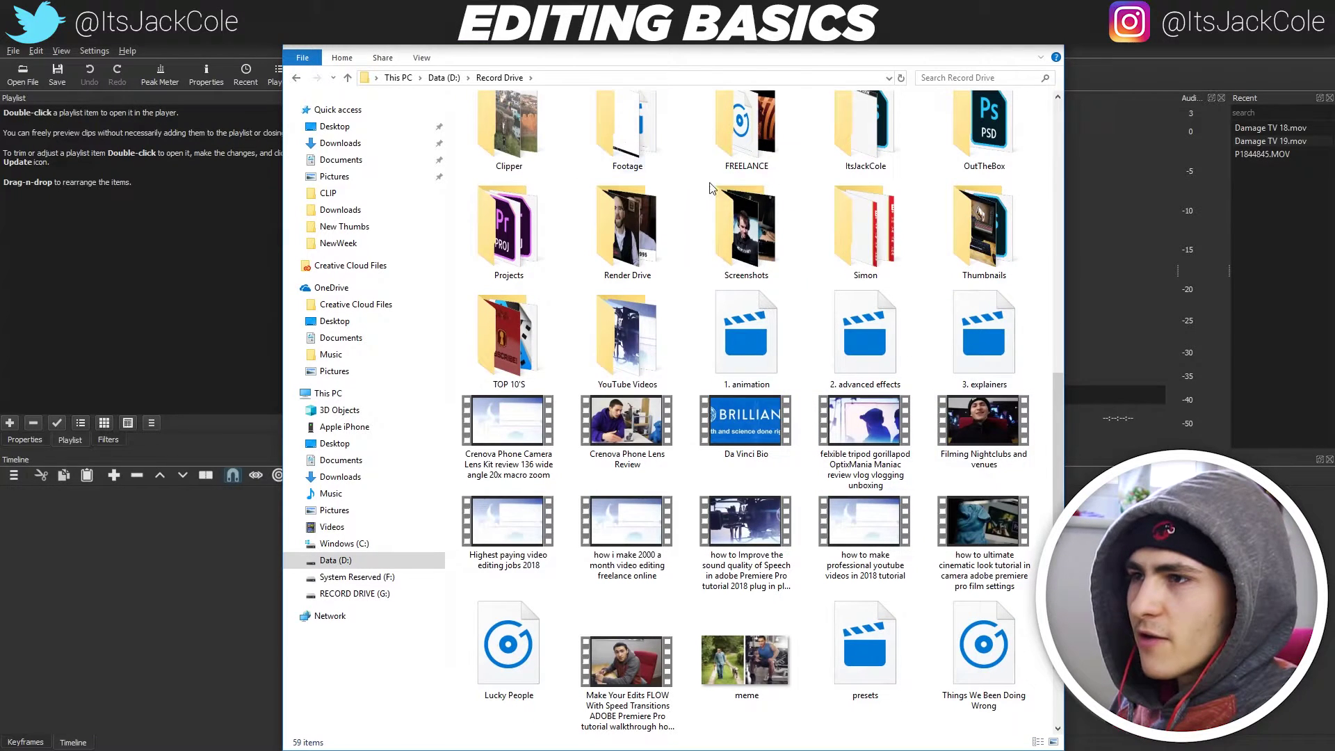
left_click_drag(1059, 422, 1053, 280)
double_click(508, 410)
- Select DJI_0234, DJI_0235 and DJI_0238.MOV and drop them into Shotcut's playlist
left_click_drag(709, 238, 669, 266)
left_click(726, 275)
left_click_drag(636, 60, 717, 60)
left_click_drag(869, 256, 562, 136)
left_click_drag(562, 137, 161, 238)
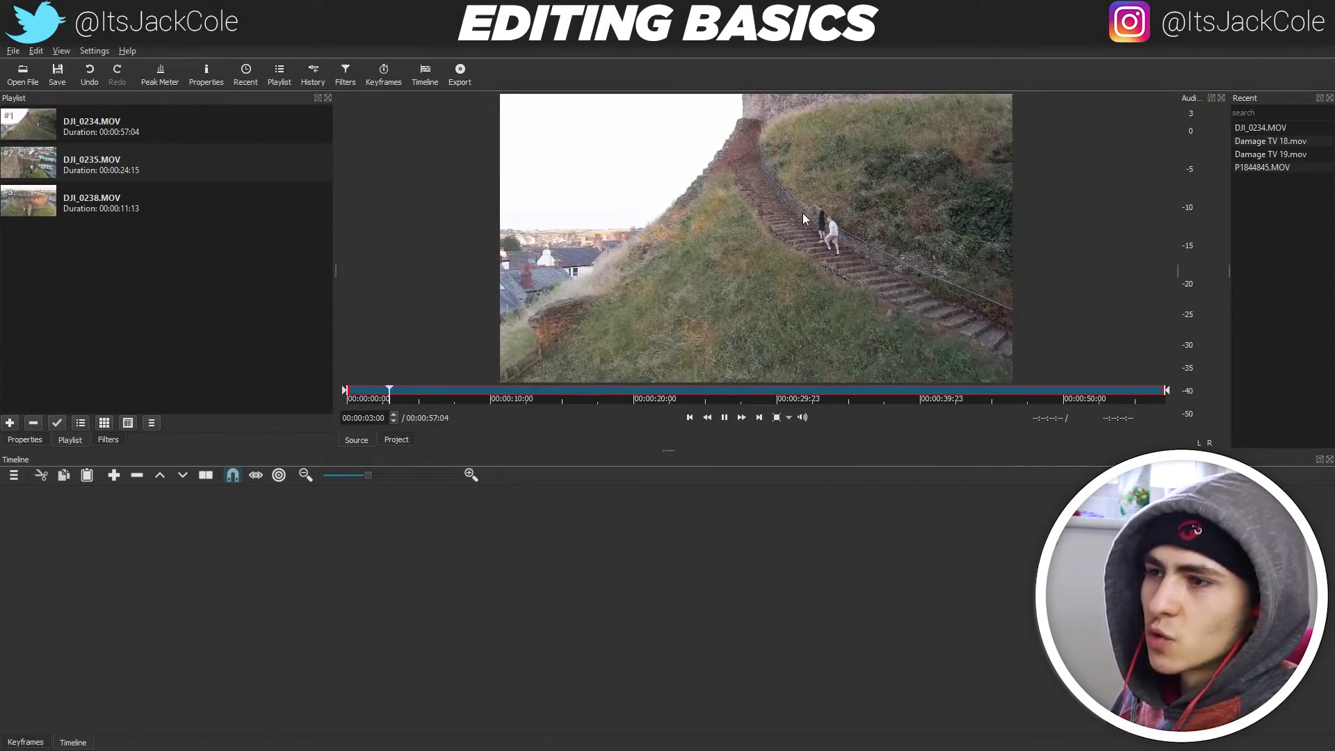
- Load DJI_0234.MOV in the player, play it and skip ahead
key("space")
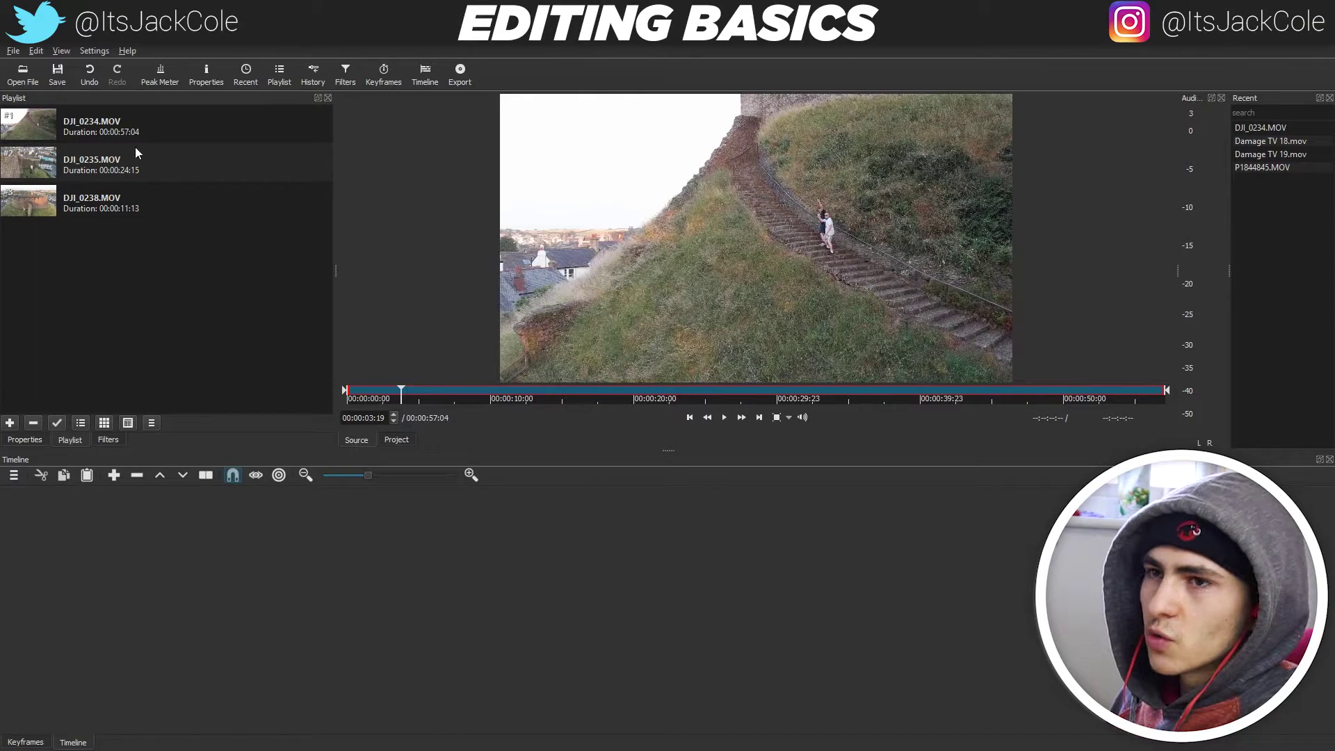
double_click(119, 207)
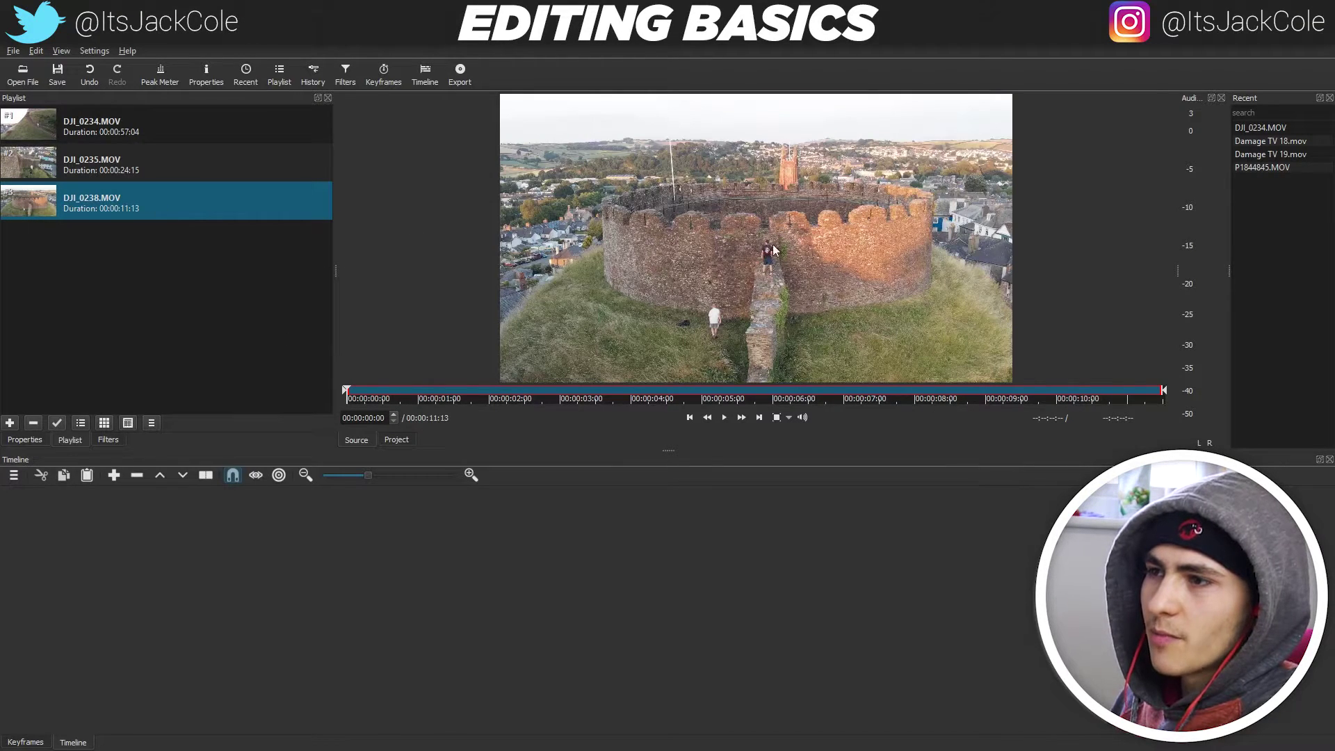
double_click(198, 125)
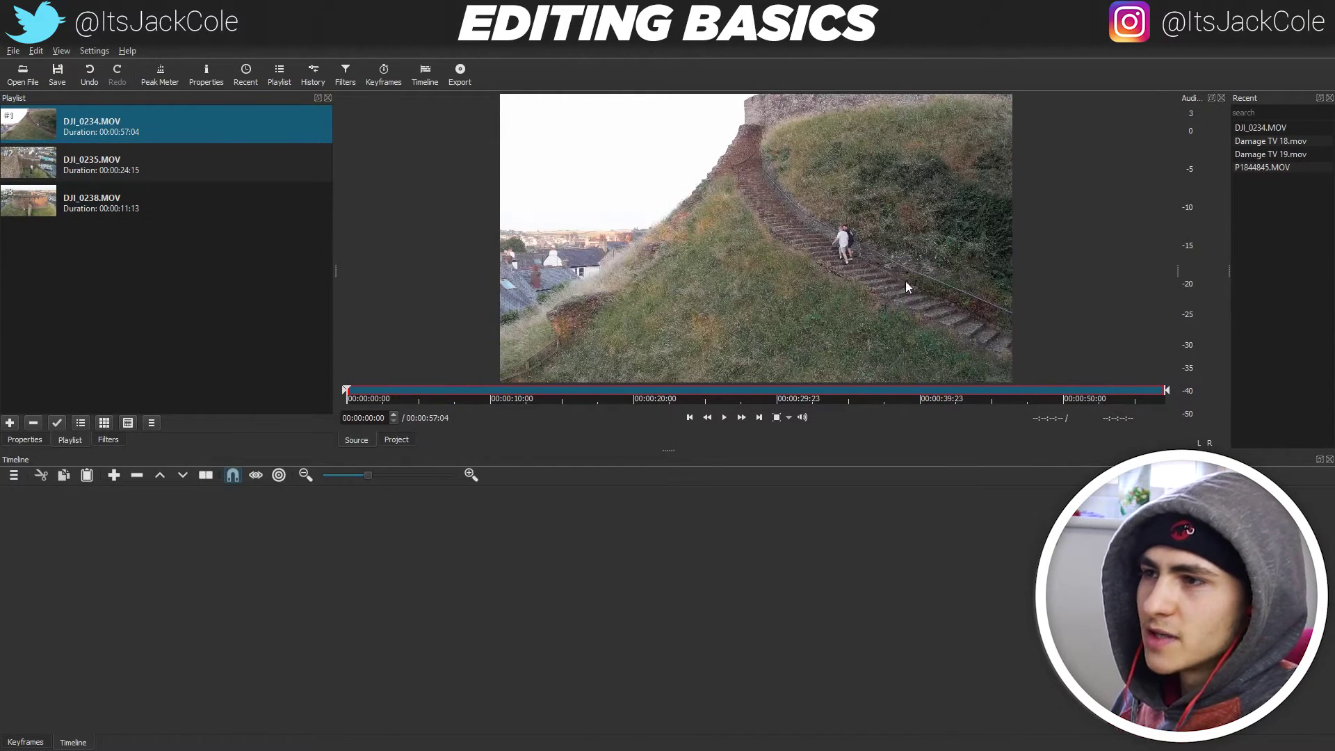
key("space")
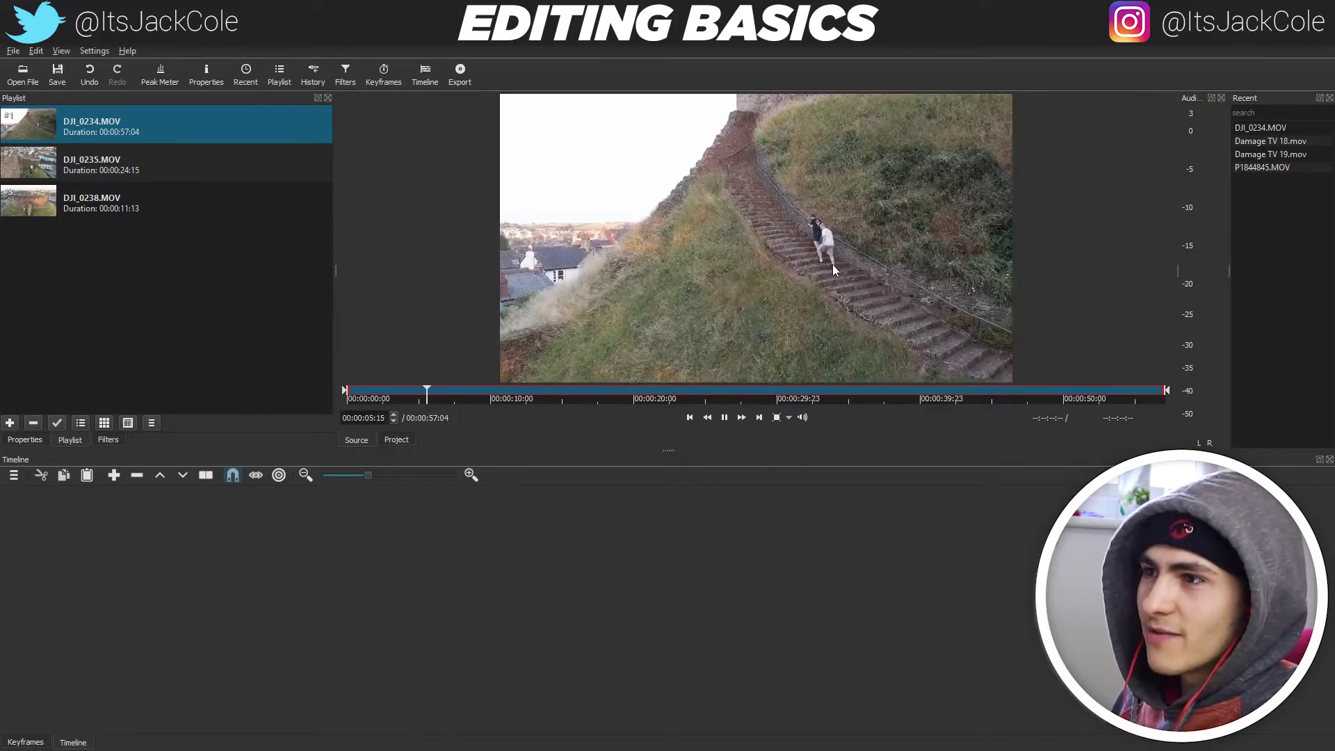
left_click(477, 390)
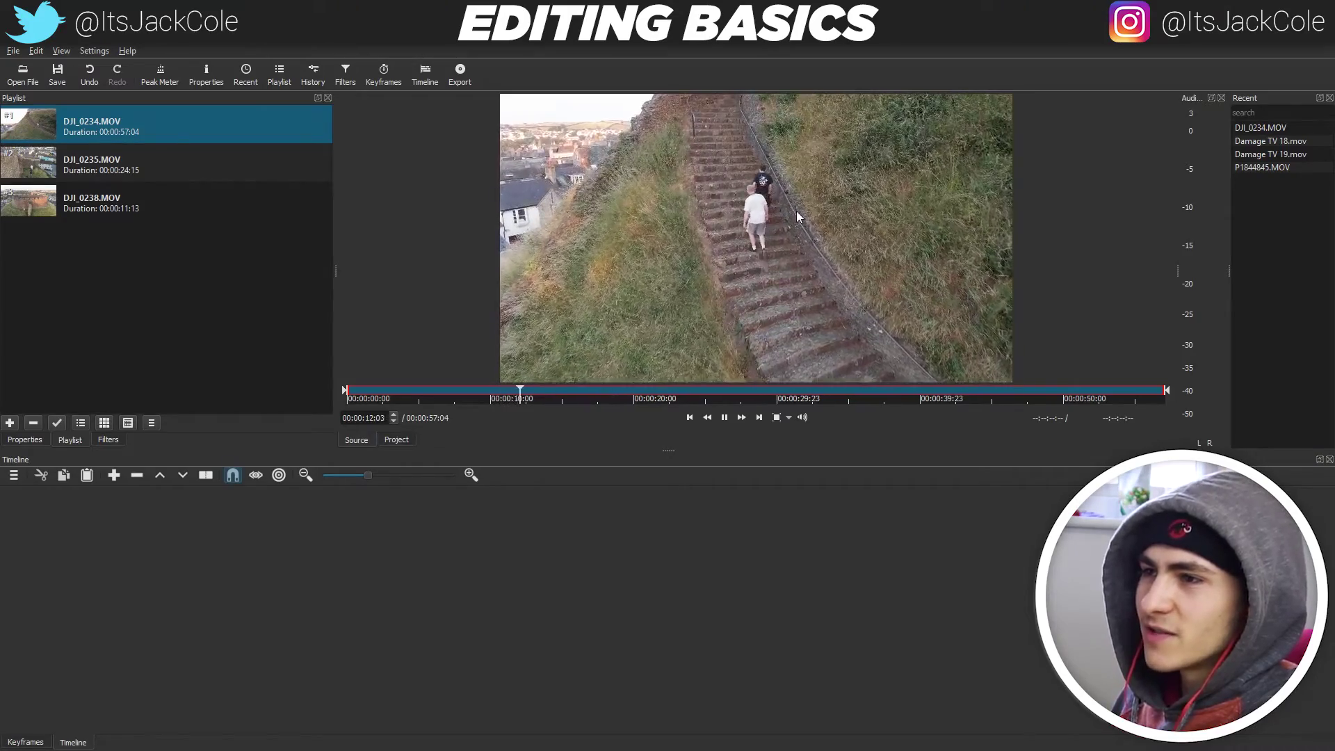
- Preview DJI_0235.MOV and the DJI_0238.MOV castle clip, then try dragging DJI_0234 toward the timeline
left_click(197, 163)
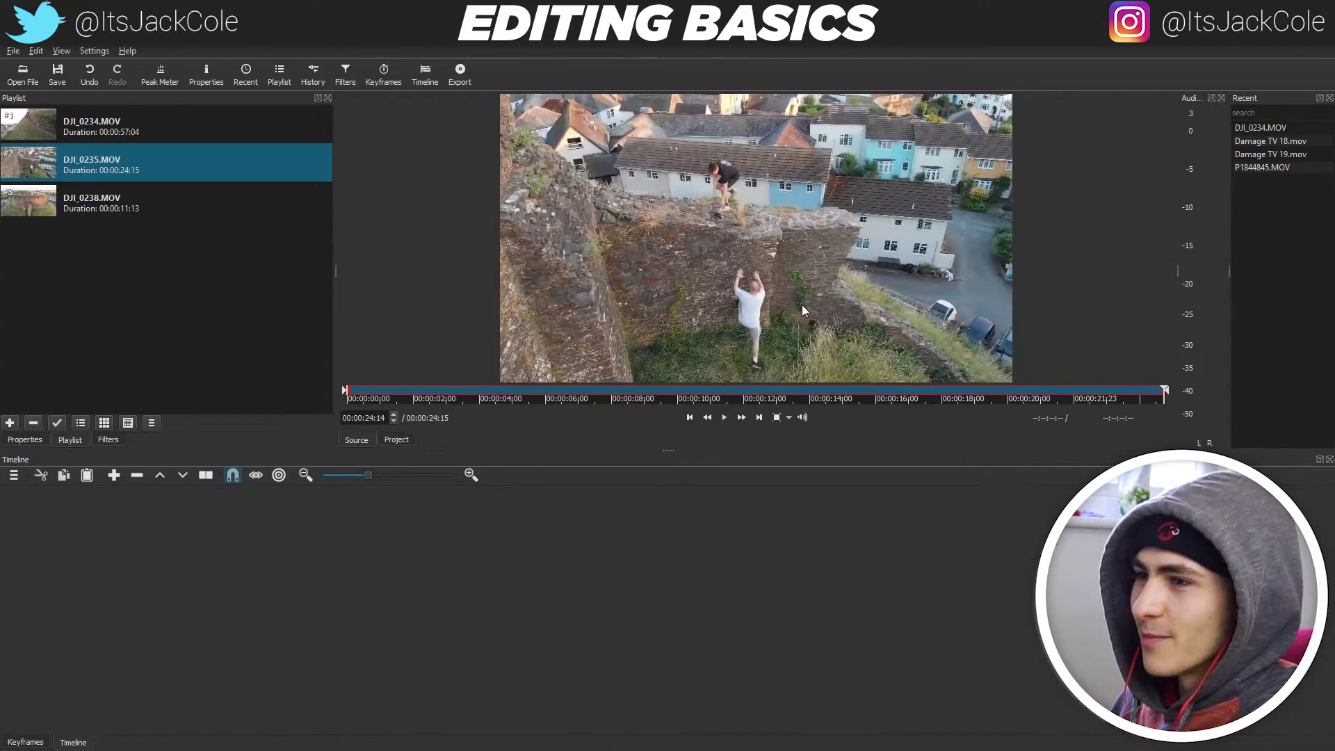
double_click(185, 207)
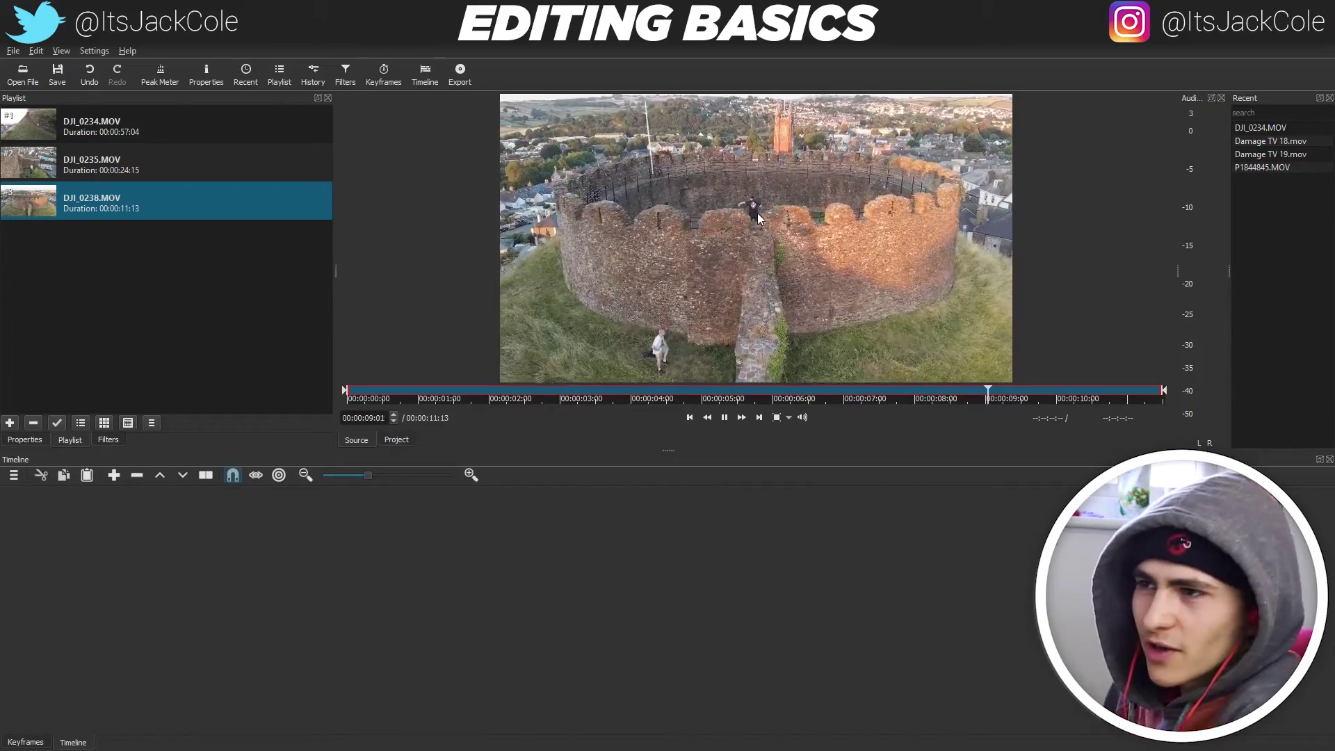
key("space")
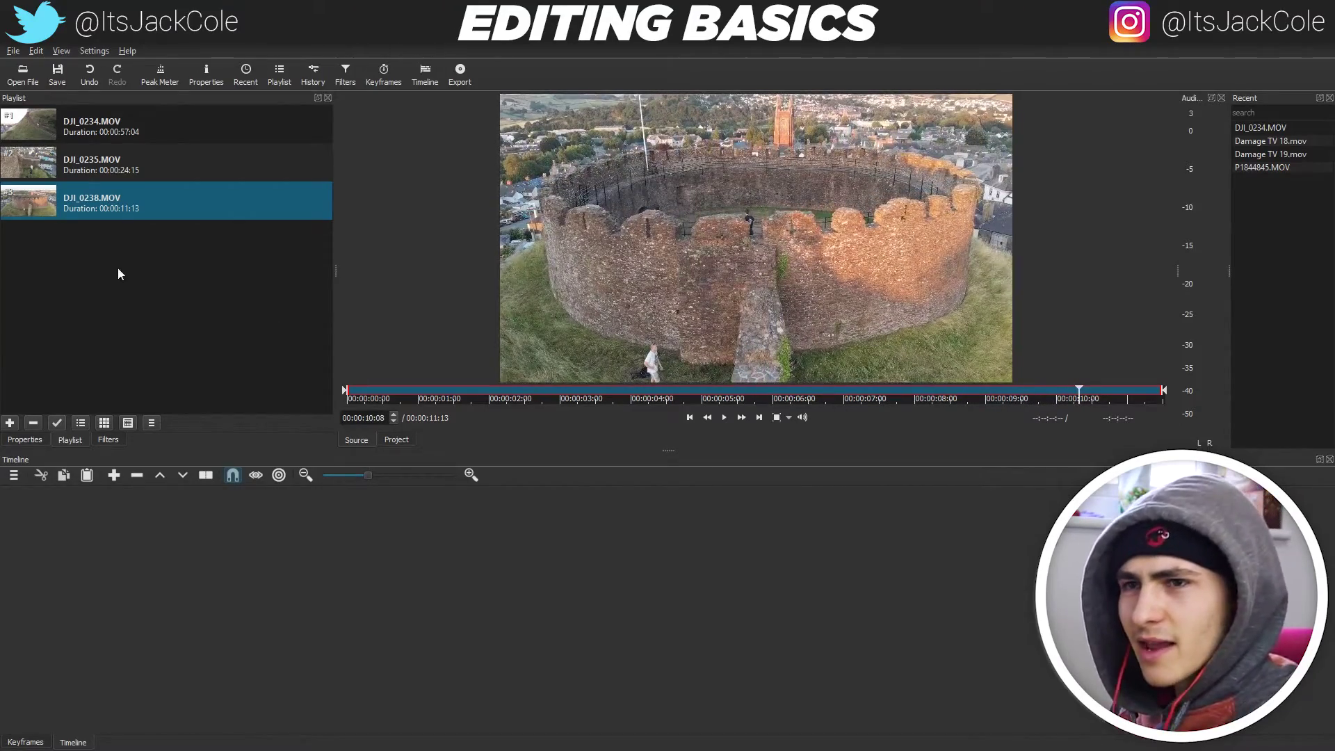
left_click(103, 122)
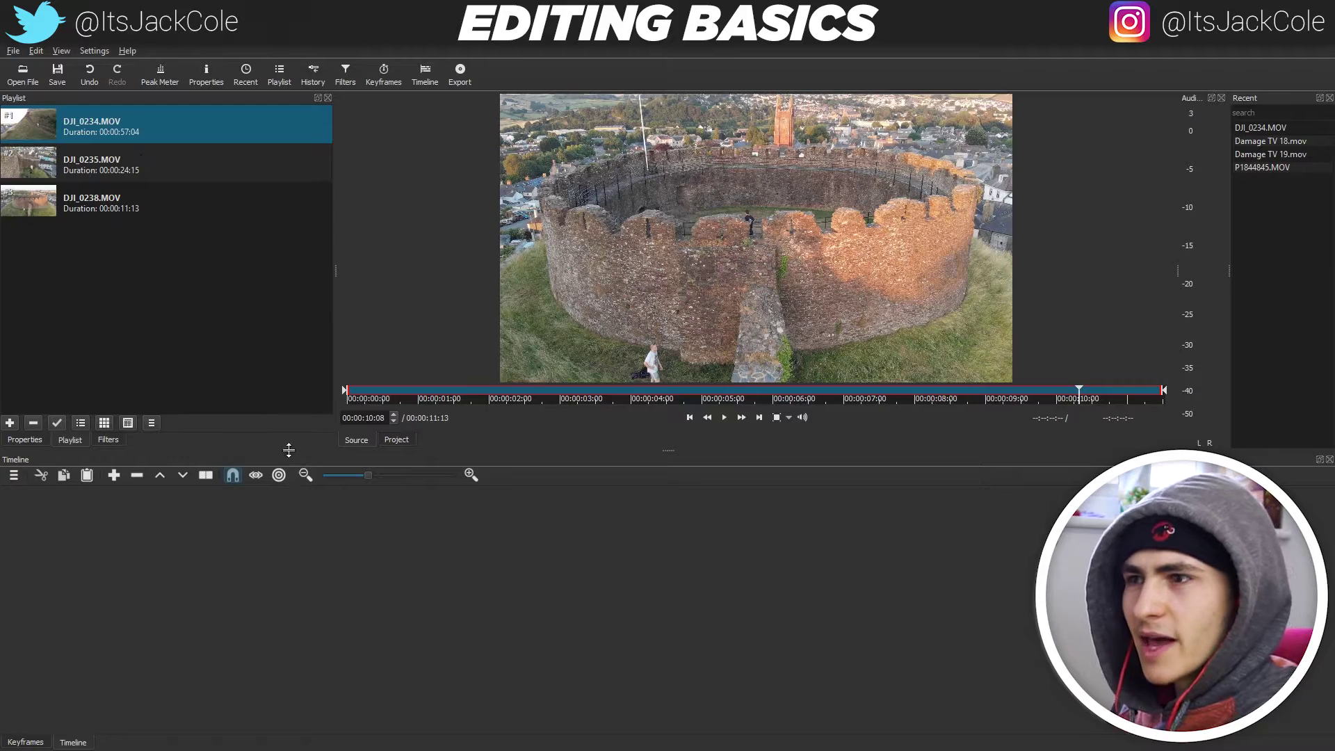
left_click_drag(96, 124, 198, 340)
- Drop DJI_0234.MOV onto a new V1 timeline track and rewind the playhead to its start
right_click(344, 564)
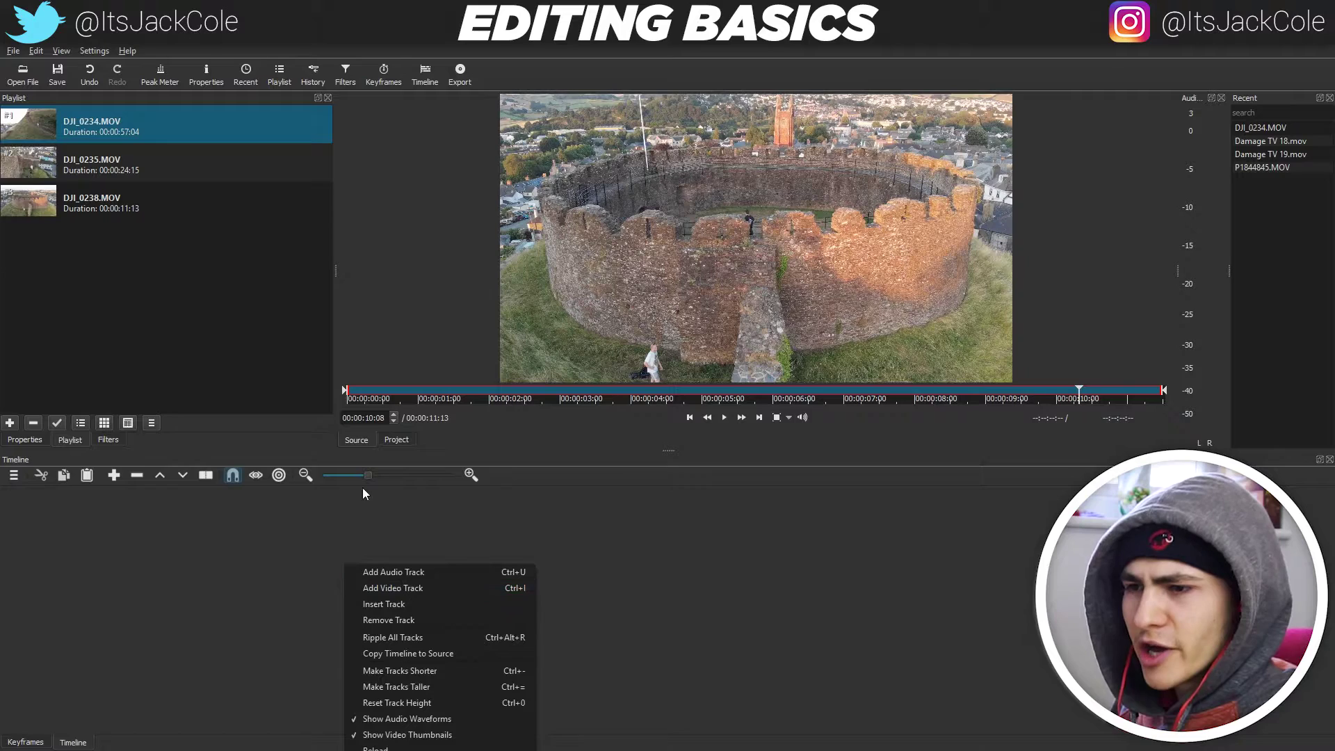
left_click(270, 345)
left_click_drag(103, 125, 251, 561)
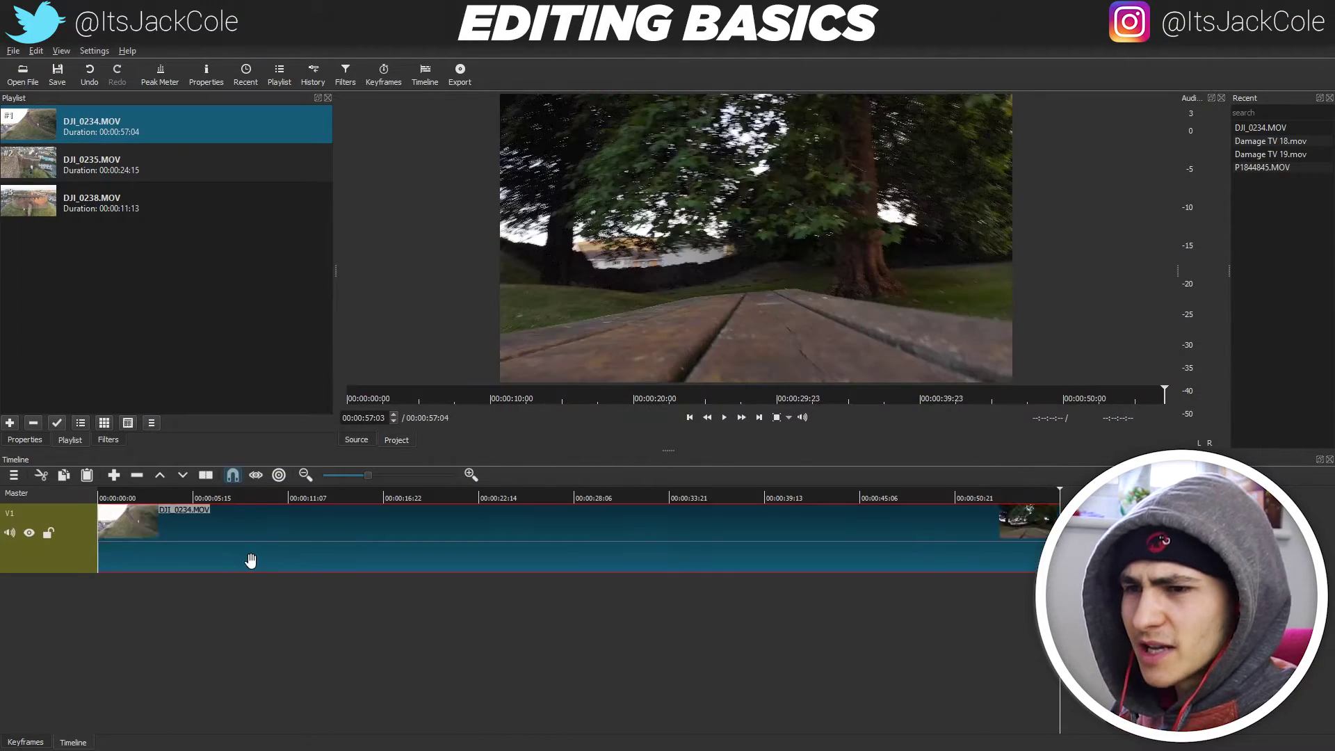
left_click_drag(290, 499, 165, 507)
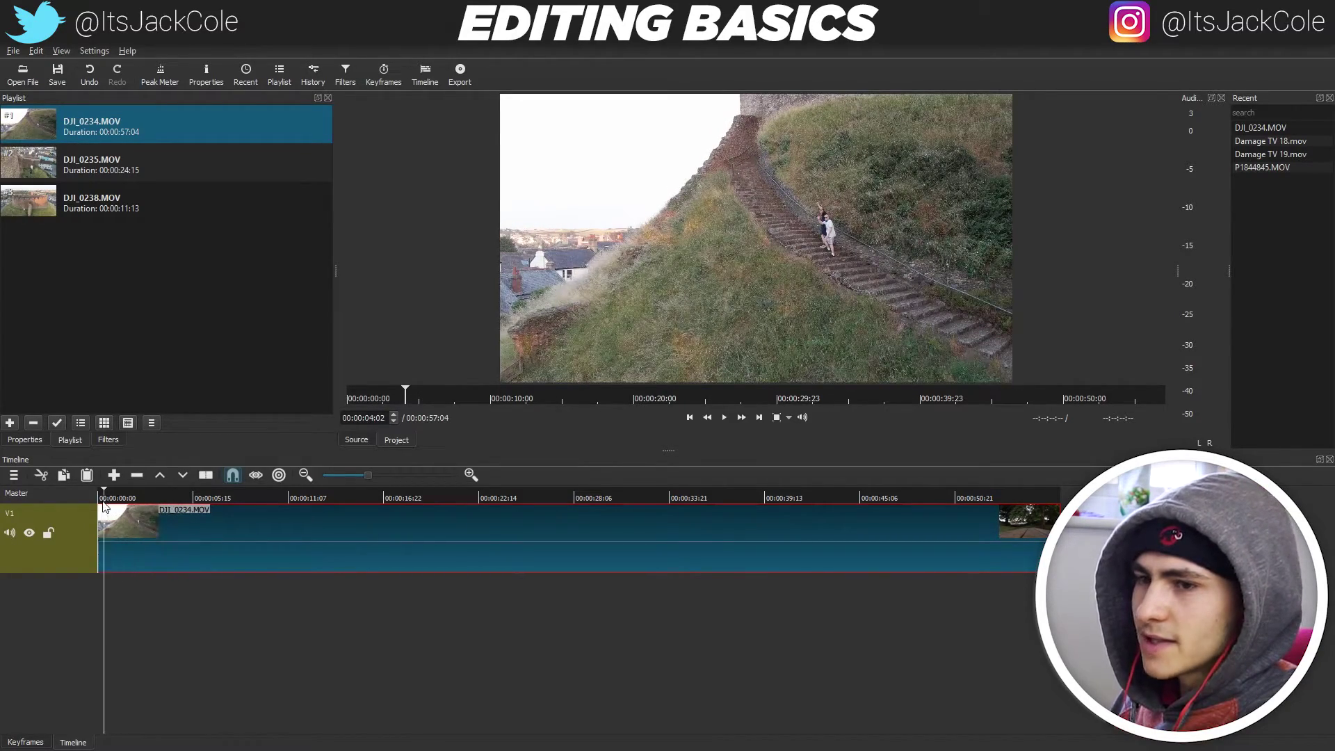
- Trim about two seconds off DJI_0234.MOV's start (now 00:00:51:03), move it to track start, and play it back
left_click_drag(127, 508, 198, 521)
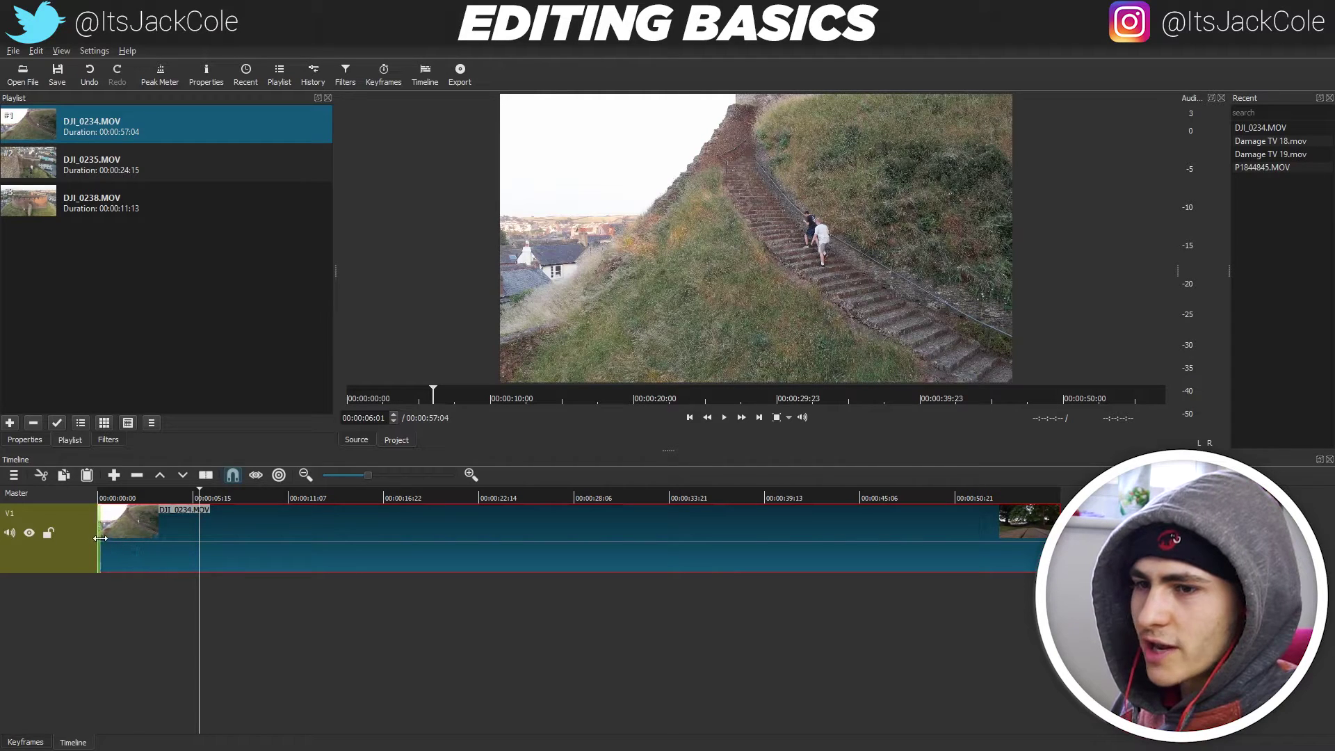
left_click(98, 531)
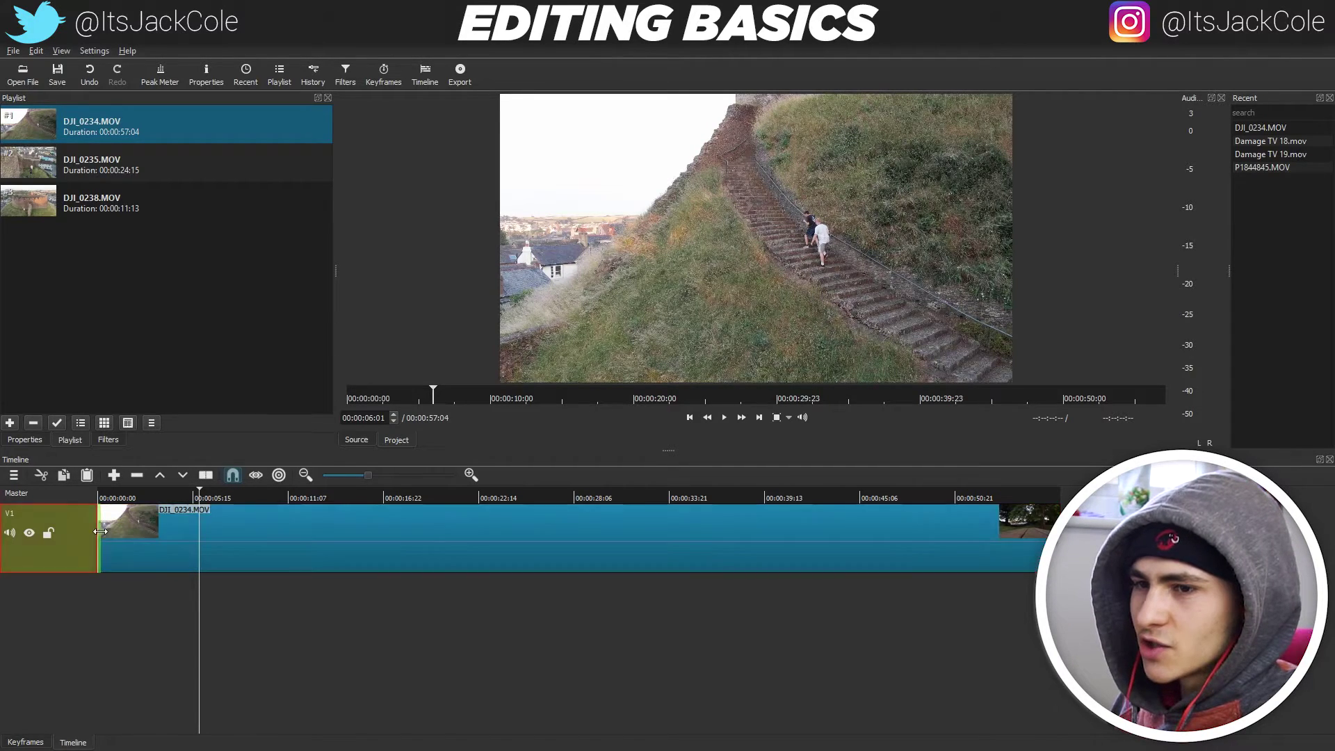
left_click_drag(126, 532, 216, 536)
left_click_drag(335, 544, 194, 513)
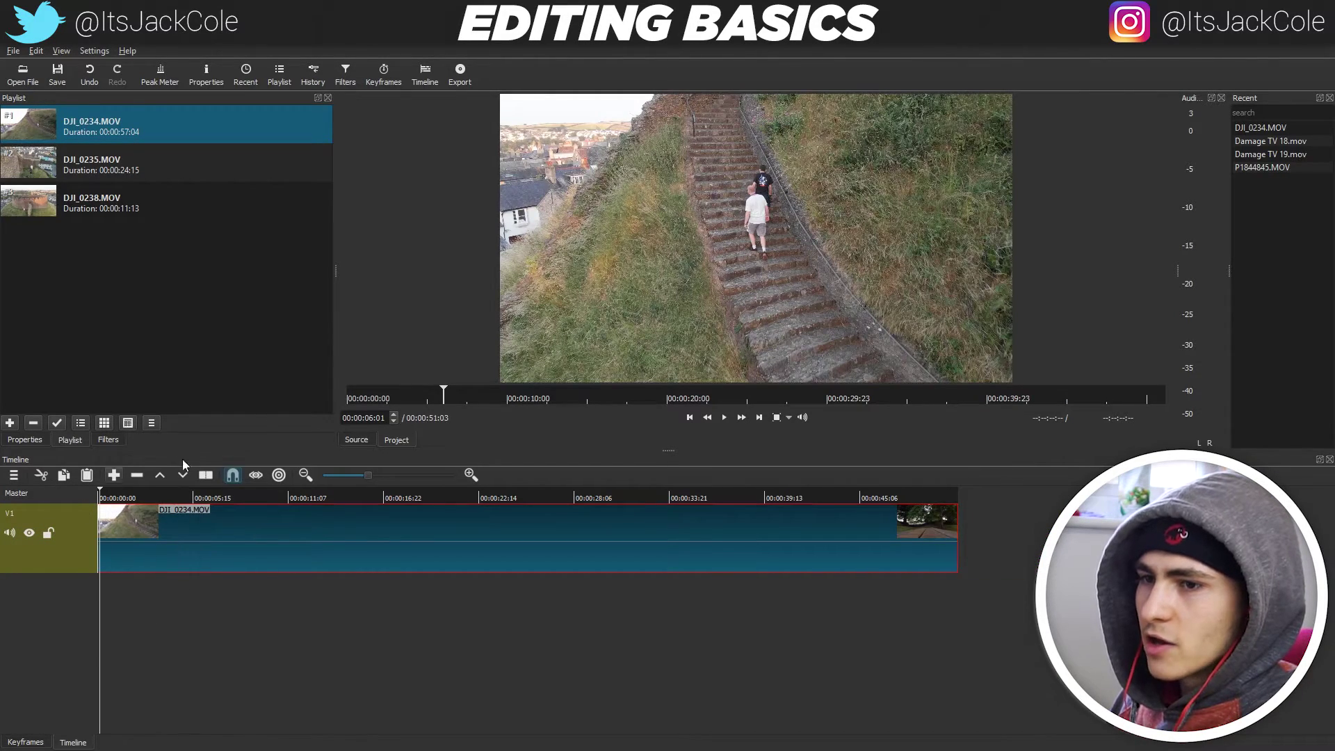
key("space")
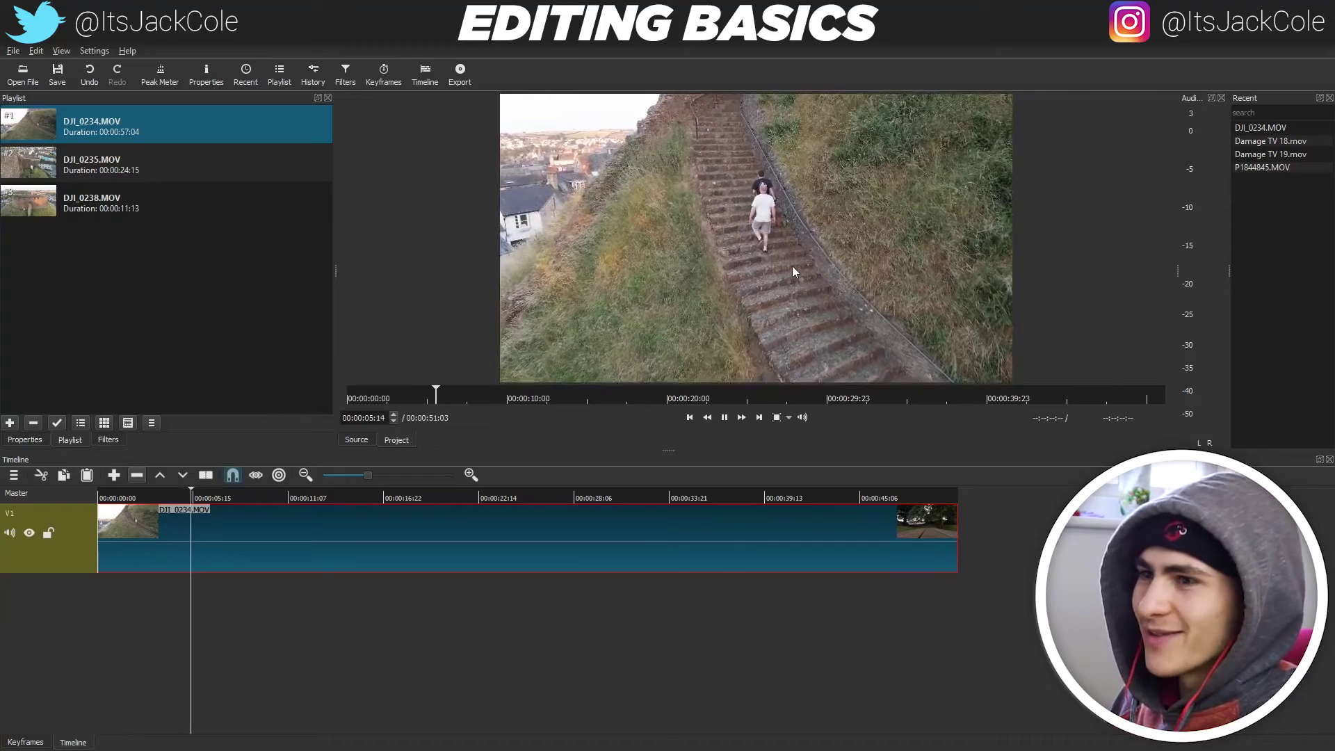
key("space")
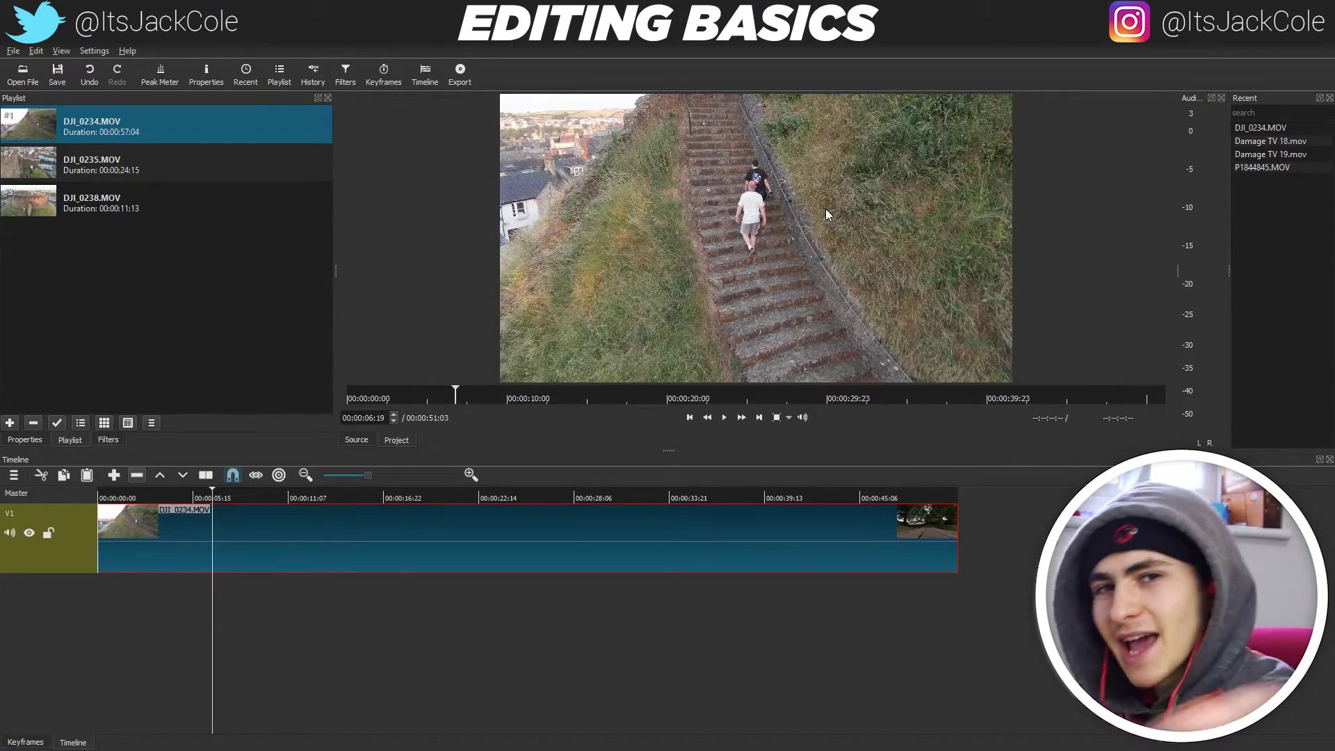